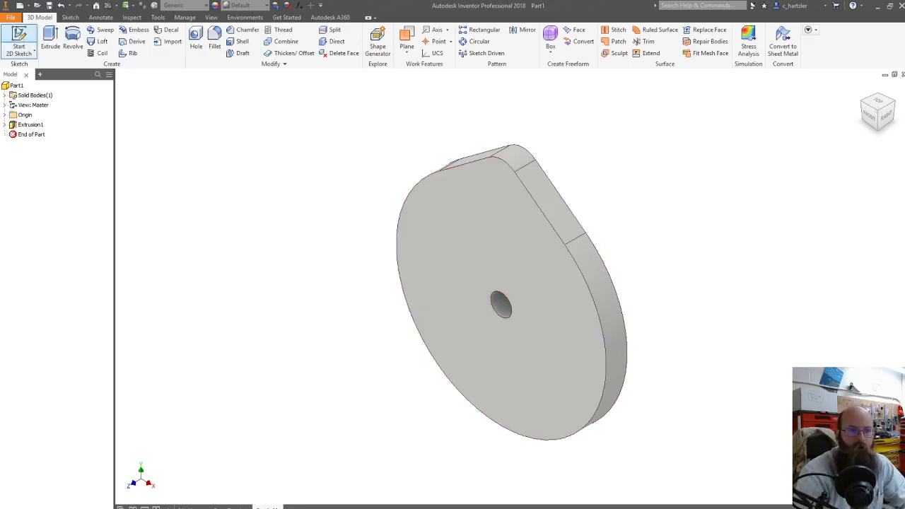
Step: Create a new part from the Standard.ipt template and start a 2D sketch
{"action": "left_click", "coordinate": [11, 20]}
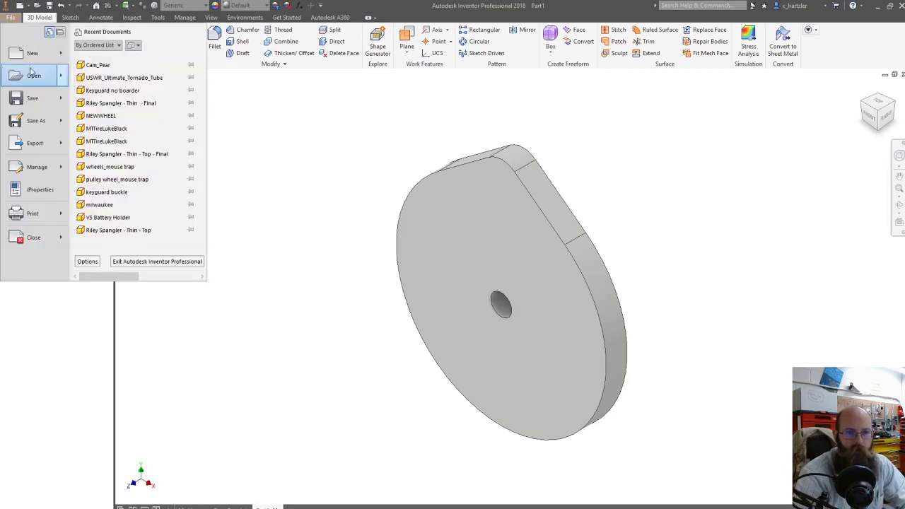
{"action": "key", "text": "Escape"}
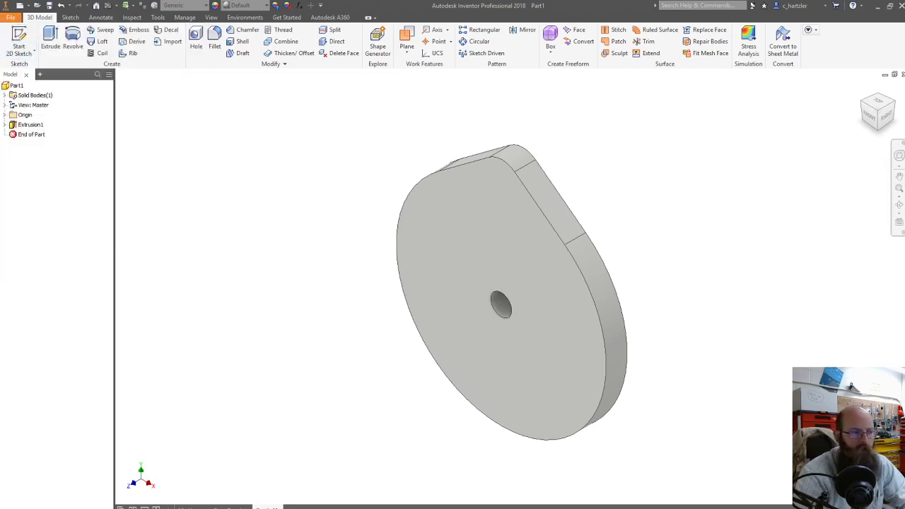
{"action": "key", "text": "ctrl+n"}
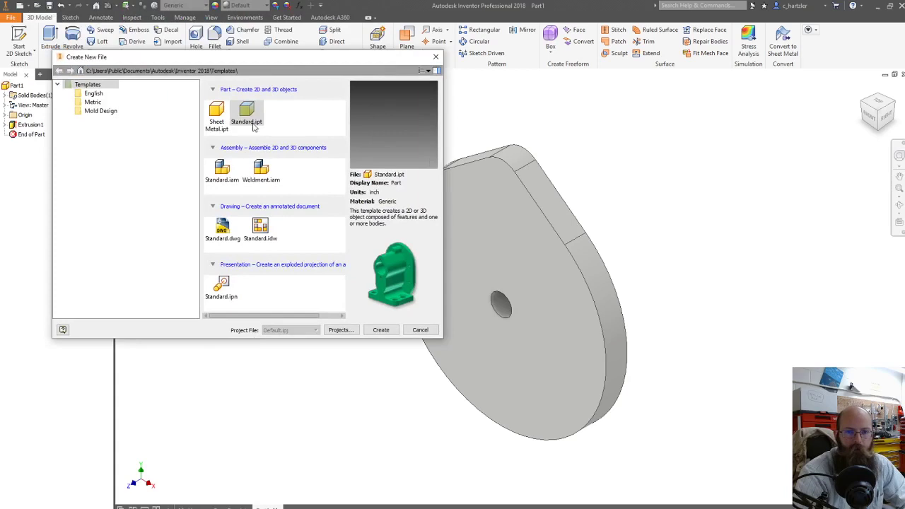
{"action": "left_click", "coordinate": [381, 330]}
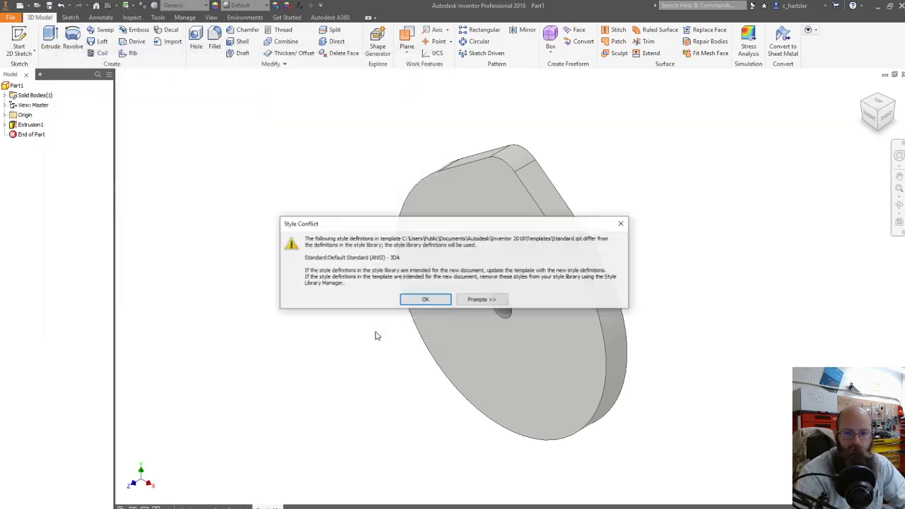
{"action": "left_click", "coordinate": [443, 300]}
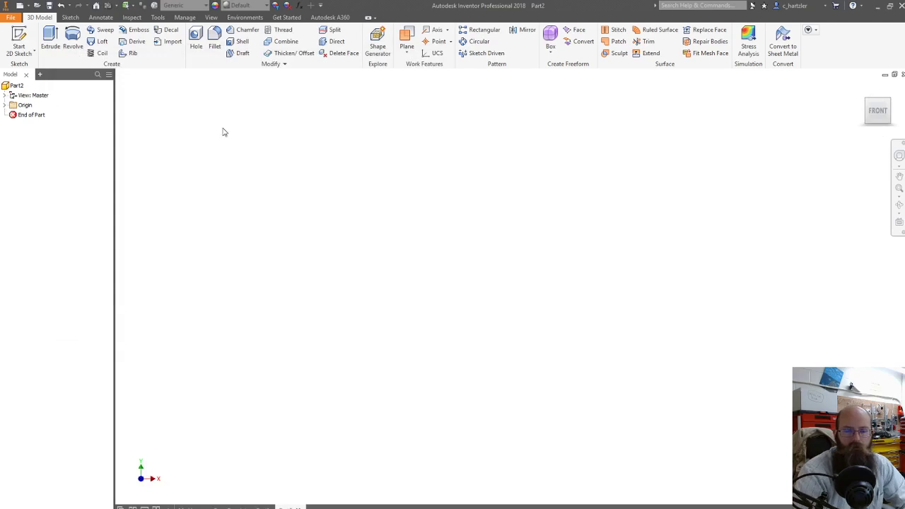
{"action": "left_click", "coordinate": [20, 42]}
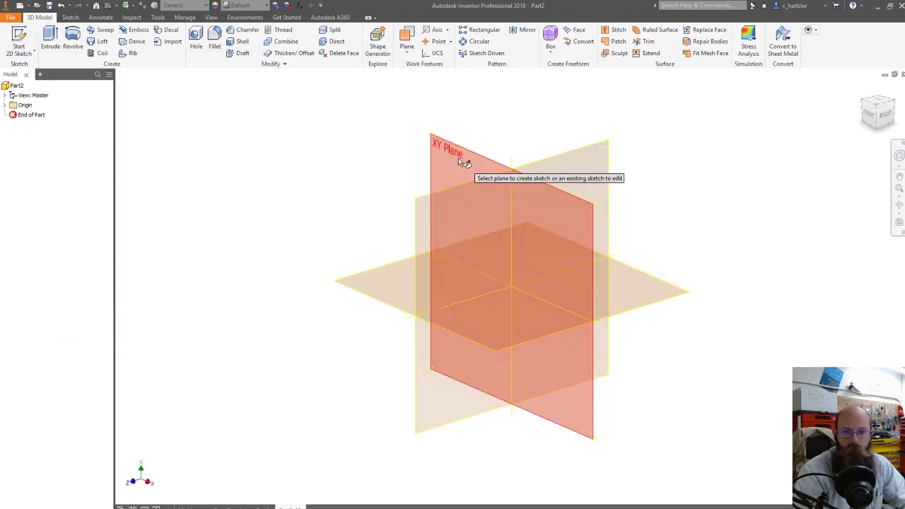
Step: Sketch on the XY Plane and move the cam reference drawing out of the way
{"action": "left_click", "coordinate": [458, 160]}
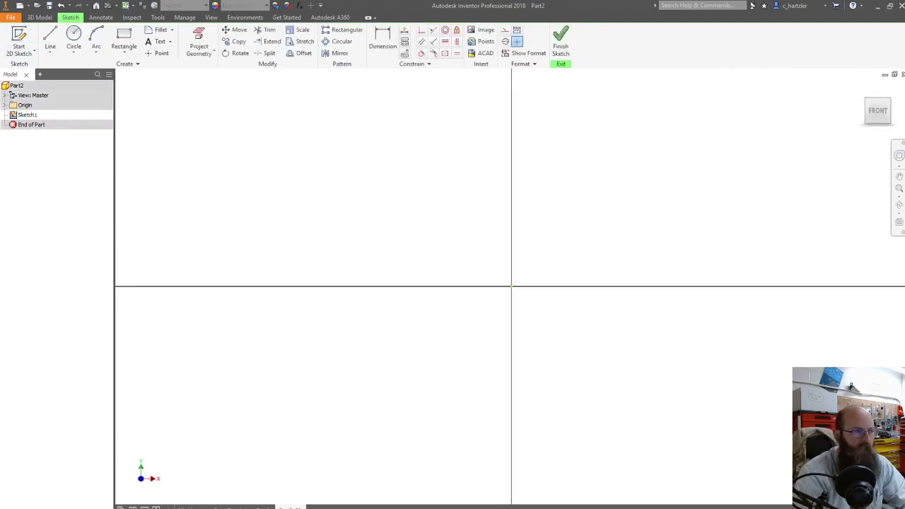
{"action": "key", "text": "alt+Tab"}
{"action": "mouse_move", "coordinate": [236, 60]}
{"action": "left_mouse_down"}
{"action": "mouse_move", "coordinate": [310, 69]}
{"action": "mouse_move", "coordinate": [284, 80]}
{"action": "left_mouse_up"}
{"action": "key", "text": "alt+Tab"}
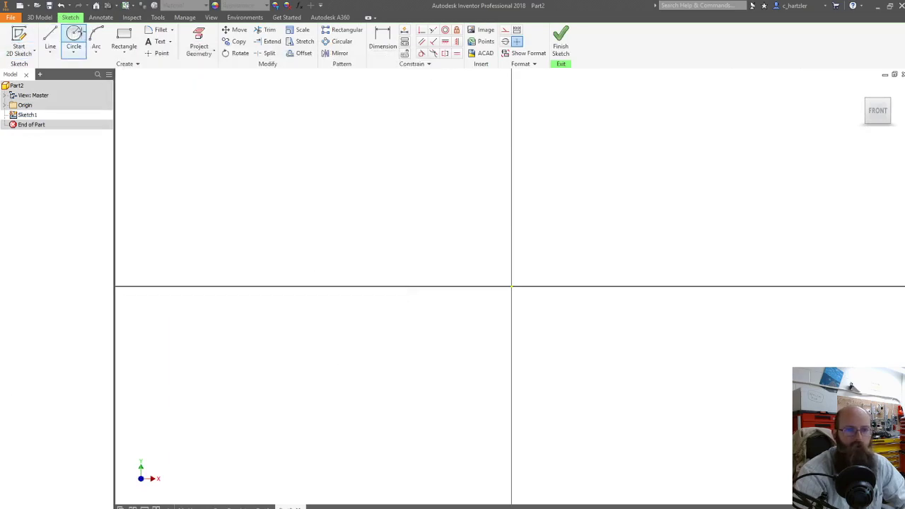
Step: Draw a 0.25 in diameter circle centred on the origin
{"action": "left_click", "coordinate": [73, 39]}
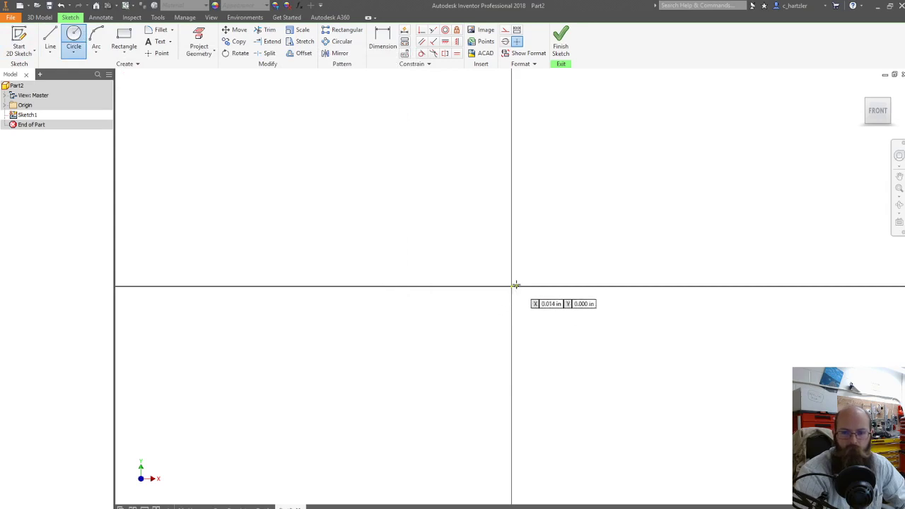
{"action": "left_click", "coordinate": [511, 286]}
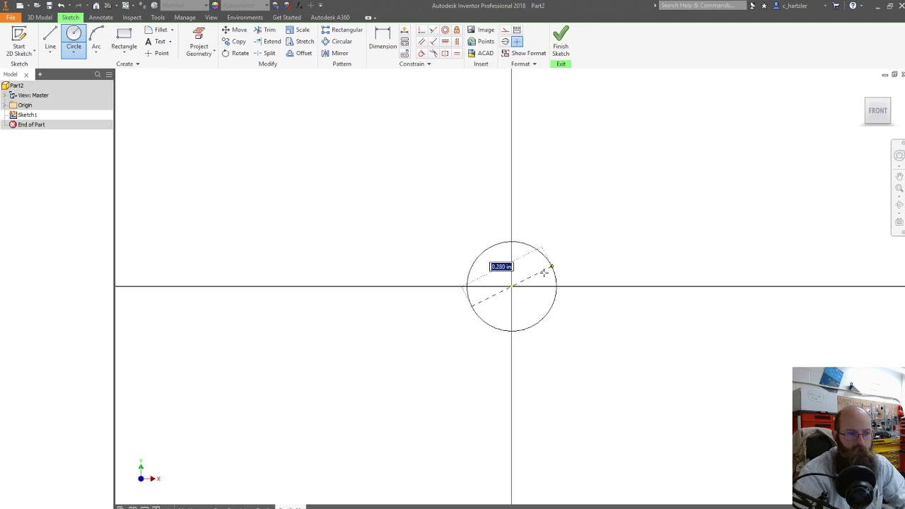
{"action": "type", "text": ".25"}
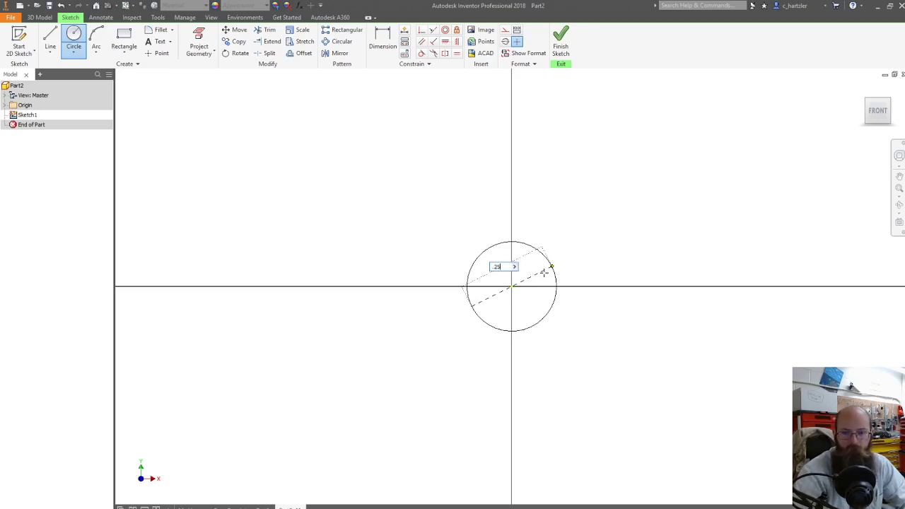
{"action": "key", "text": "Return"}
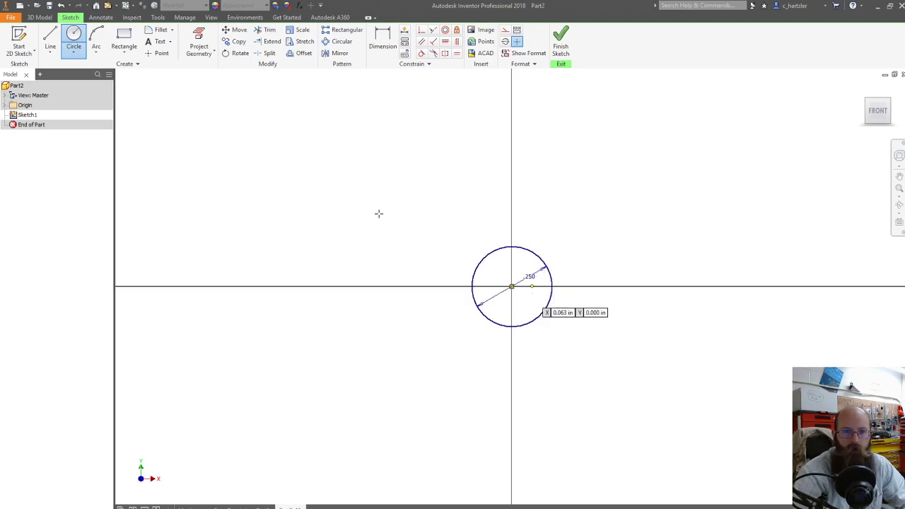
{"action": "left_click", "coordinate": [74, 39]}
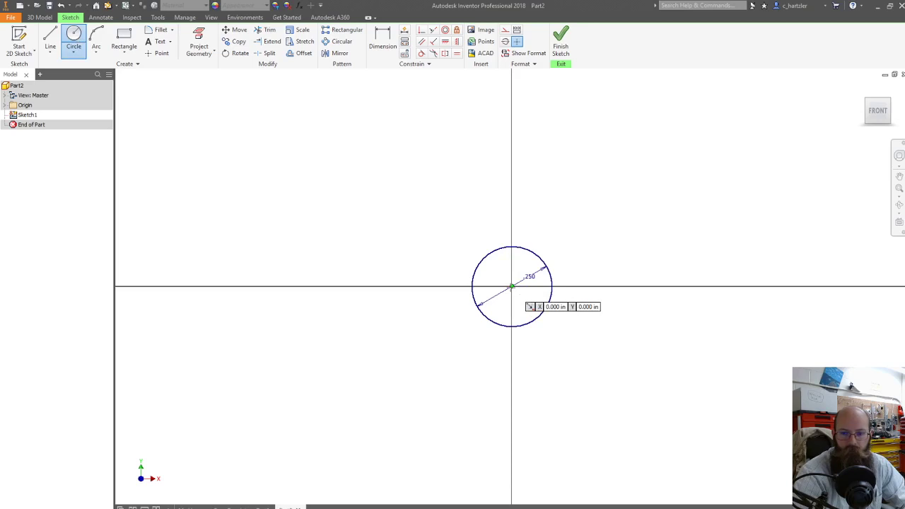
Step: Draw a concentric 2.5 in diameter circle at the origin and fit both circles in view
{"action": "left_click", "coordinate": [512, 287]}
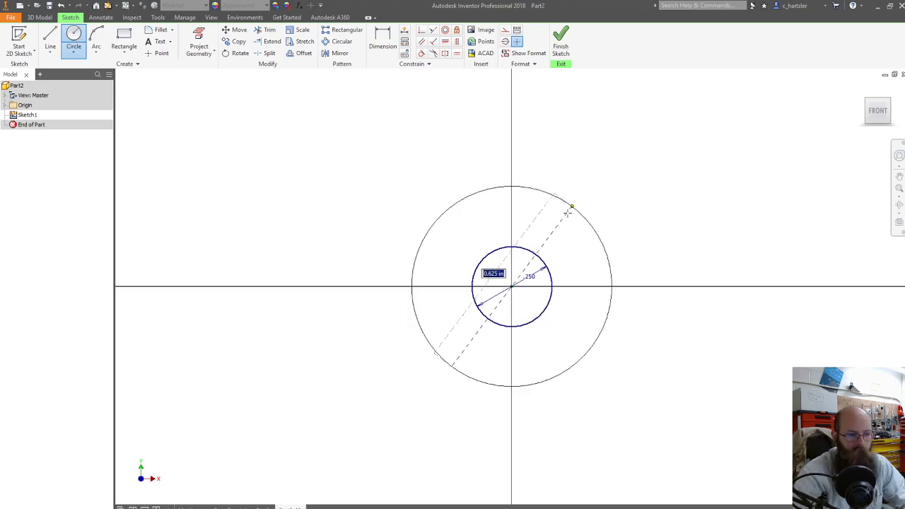
{"action": "type", "text": "1.25*2"}
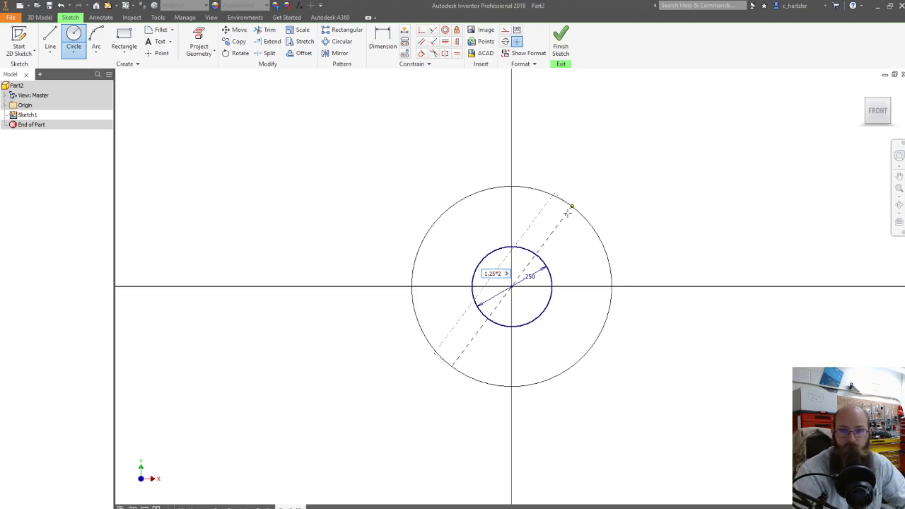
{"action": "key", "text": "Return"}
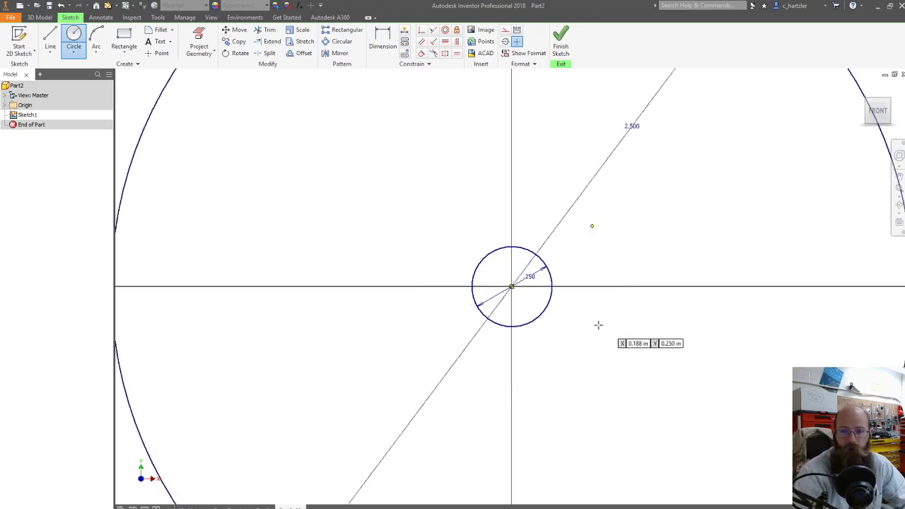
{"action": "scroll", "coordinate": [595, 324], "scroll_direction": "up", "scroll_amount": 4}
{"action": "middle_click_drag", "start_coordinate": [511, 303], "coordinate": [713, 400]}
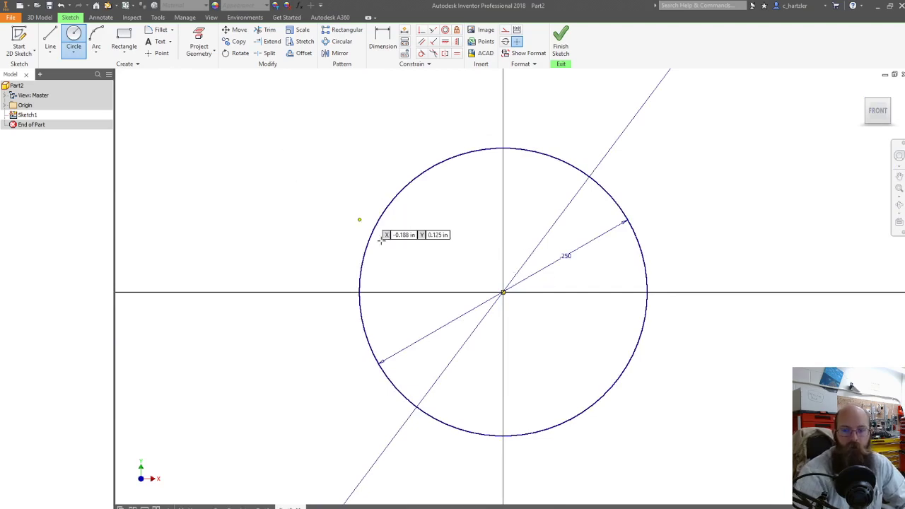
{"action": "scroll", "coordinate": [506, 290], "scroll_direction": "down", "scroll_amount": 3}
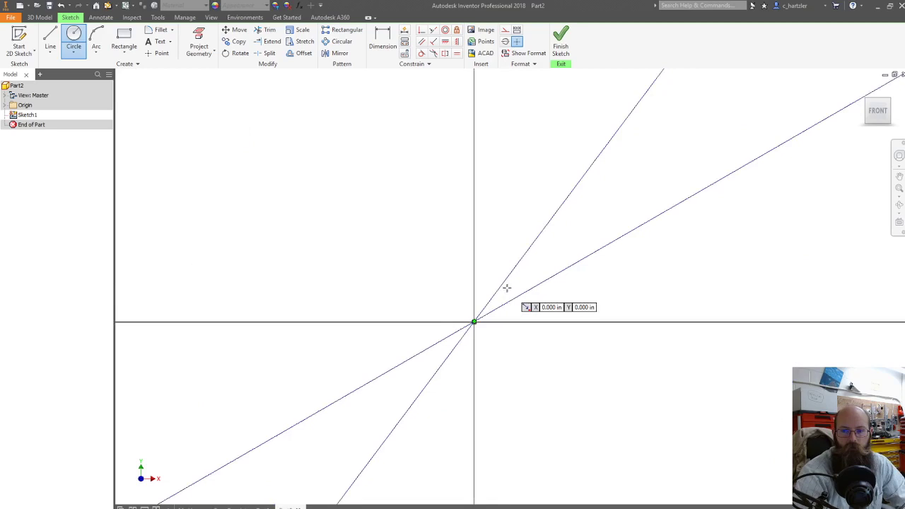
{"action": "scroll", "coordinate": [506, 290], "scroll_direction": "down", "scroll_amount": 5}
{"action": "scroll", "coordinate": [506, 290], "scroll_direction": "up", "scroll_amount": 4}
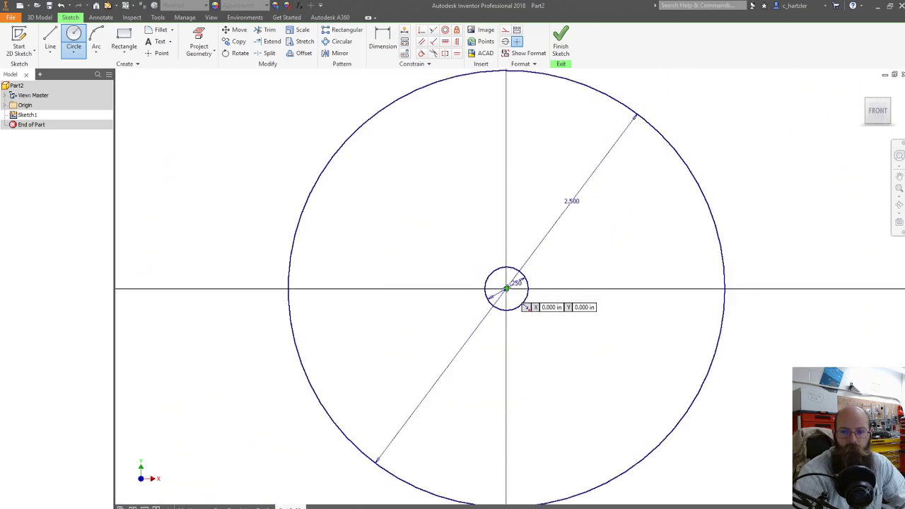
{"action": "scroll", "coordinate": [506, 288], "scroll_direction": "down", "scroll_amount": 2}
{"action": "scroll", "coordinate": [507, 289], "scroll_direction": "up", "scroll_amount": 2}
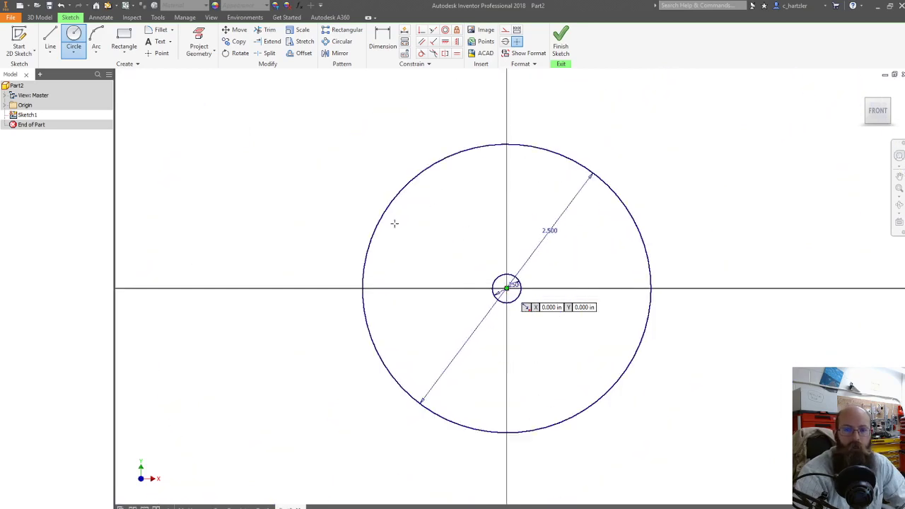
Step: Draw a 0.5 in diameter circle on the vertical axis above the 2.5 in circle
{"action": "left_click", "coordinate": [505, 117]}
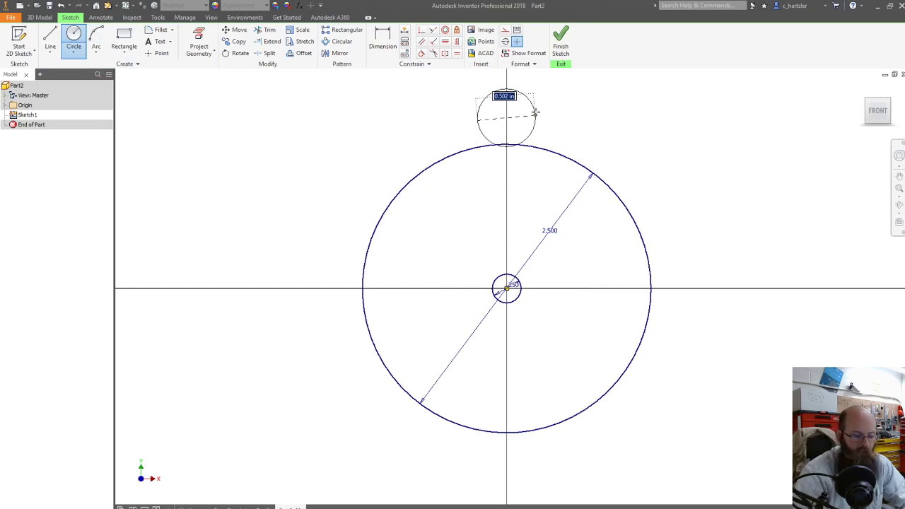
{"action": "type", "text": ".25*2"}
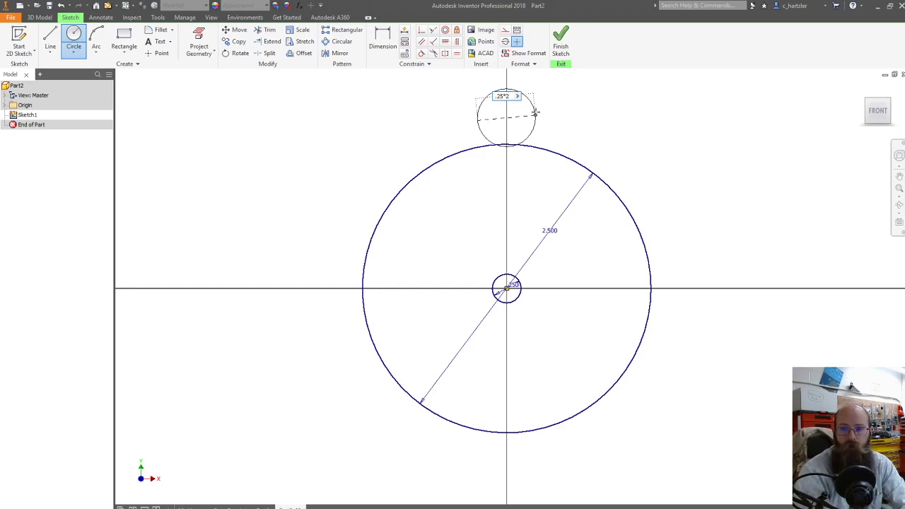
{"action": "key", "text": "Return"}
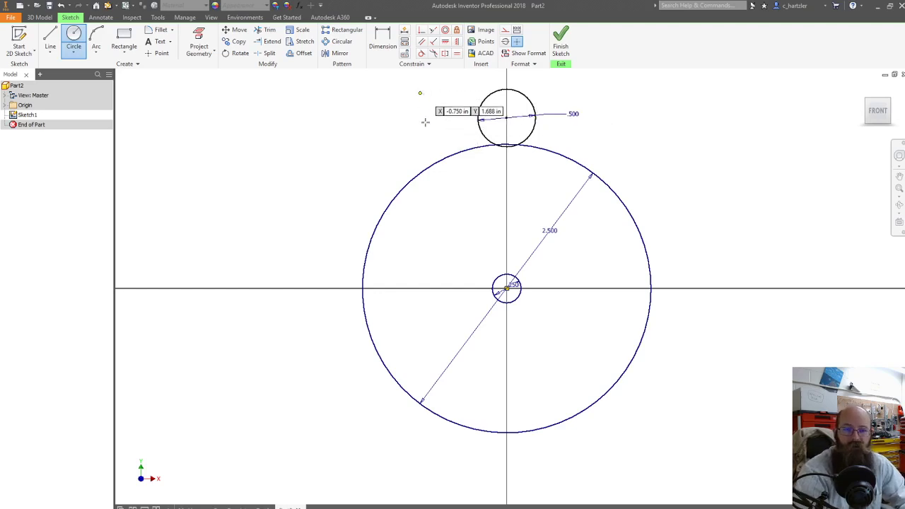
{"action": "key", "text": "d"}
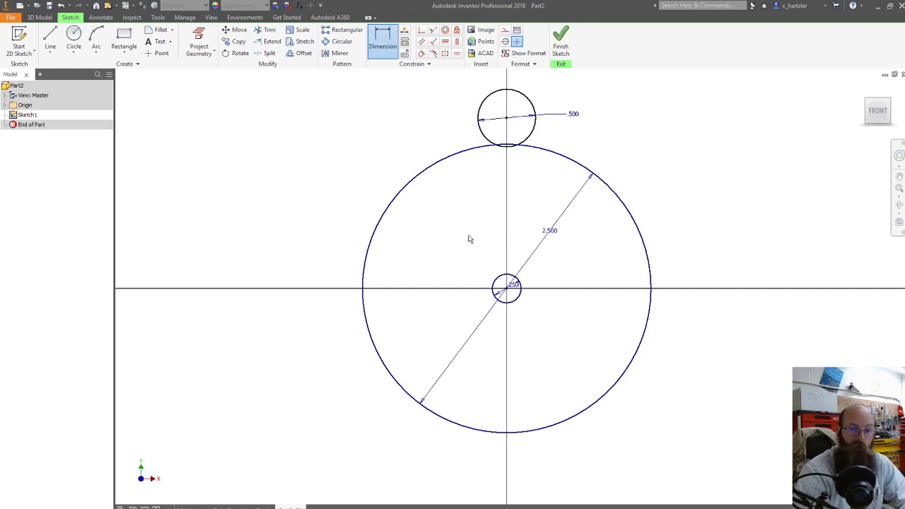
Step: Check the existing .500 and .250 circle dimensions, leaving them unchanged
{"action": "left_click", "coordinate": [507, 120]}
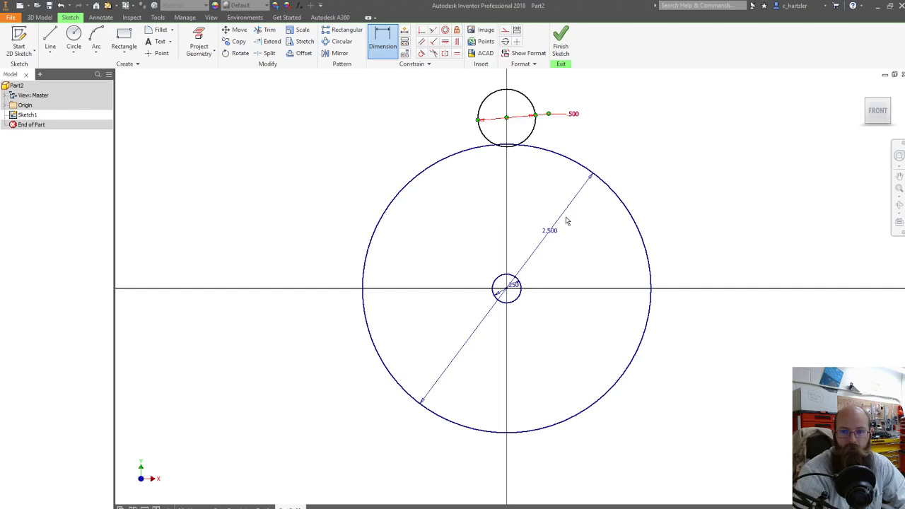
{"action": "left_click", "coordinate": [508, 292]}
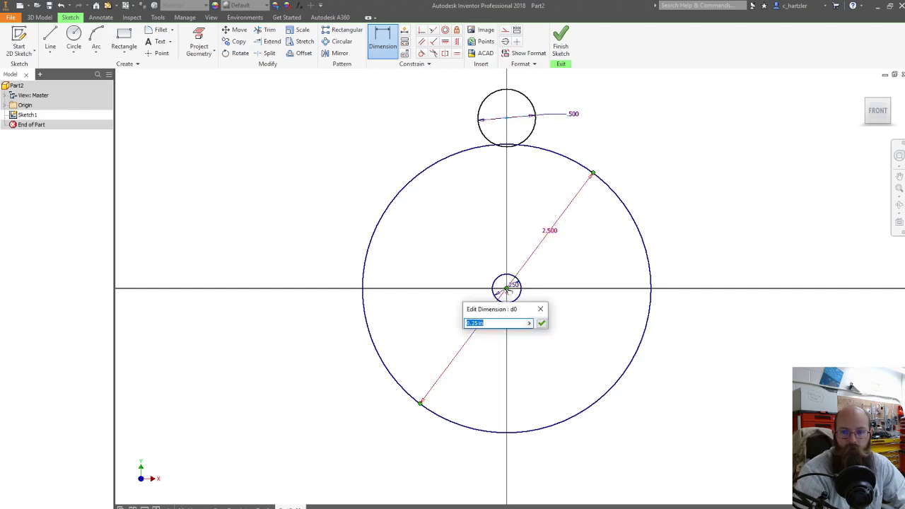
{"action": "type", "text": "d1"}
{"action": "left_click", "coordinate": [540, 309]}
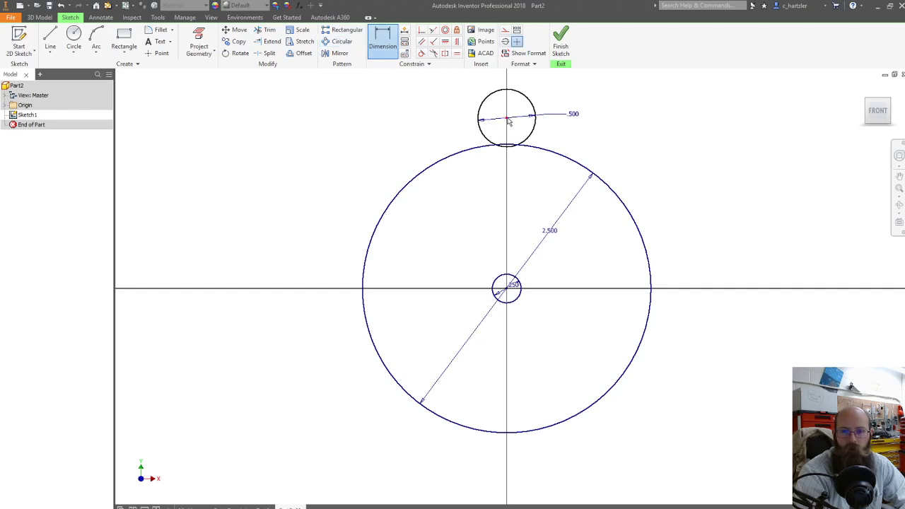
Step: Dimension the small circle's centre 1.250 in vertically above the origin
{"action": "left_click", "coordinate": [507, 289]}
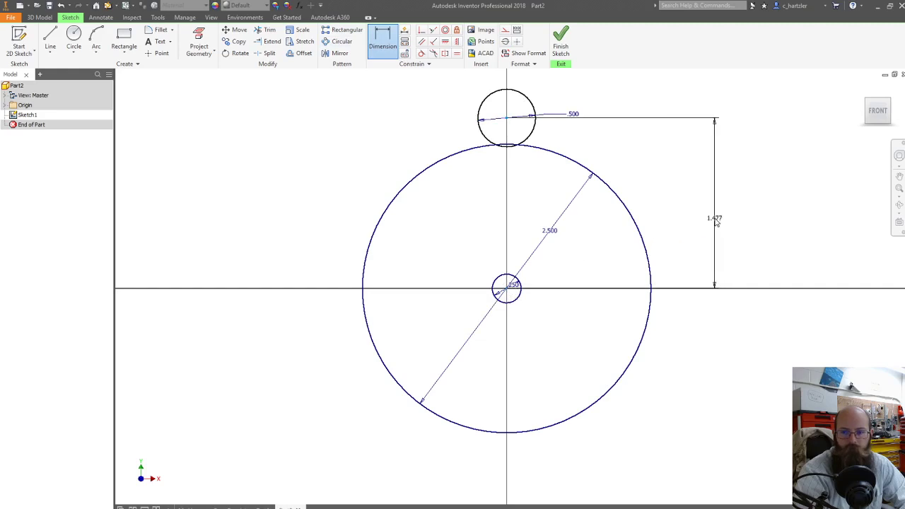
{"action": "left_click", "coordinate": [715, 222]}
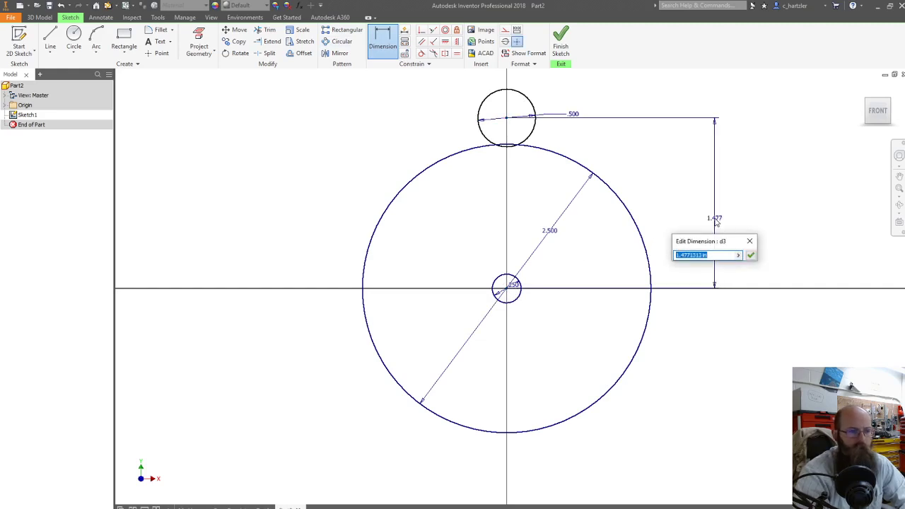
{"action": "type", "text": "1.25"}
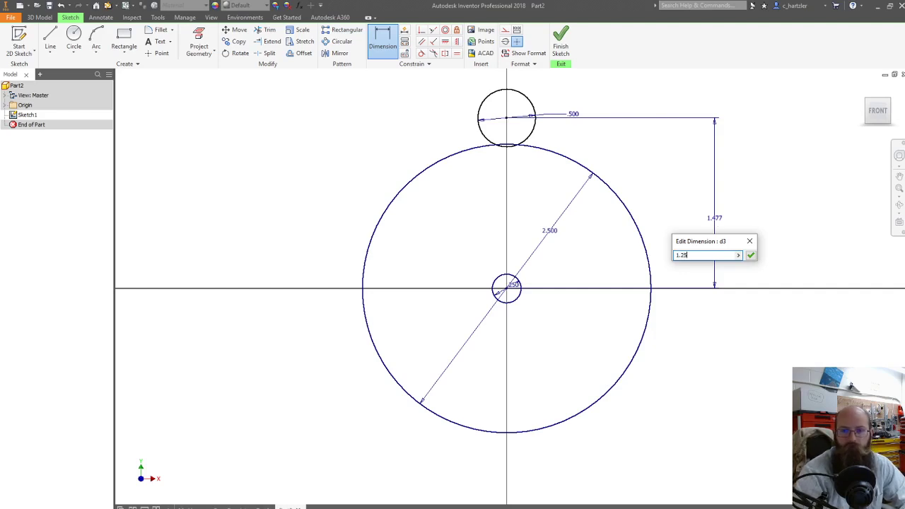
{"action": "key", "text": "Return"}
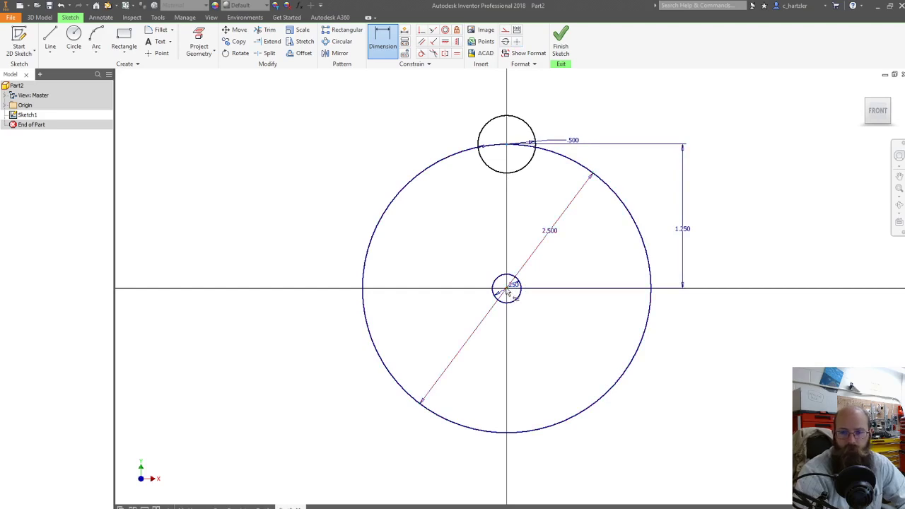
{"action": "left_click", "coordinate": [563, 285]}
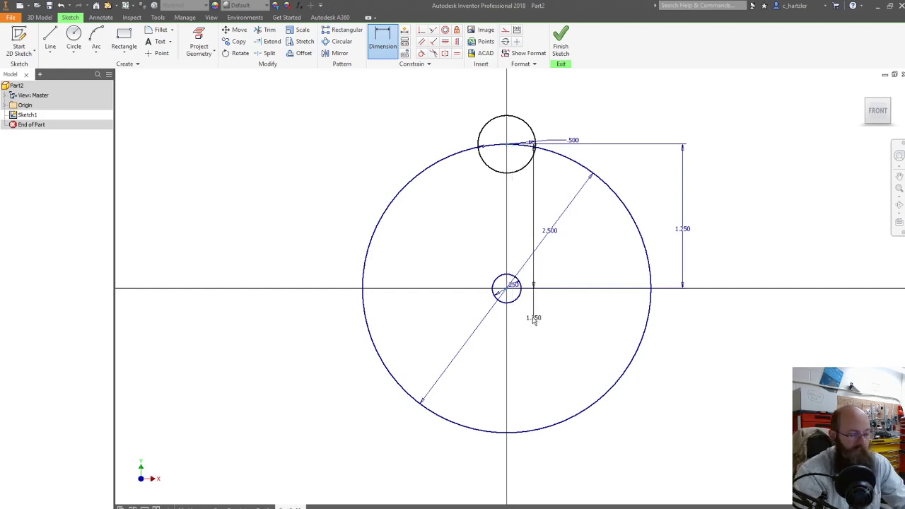
{"action": "key", "text": "Escape"}
{"action": "key", "text": "Escape"}
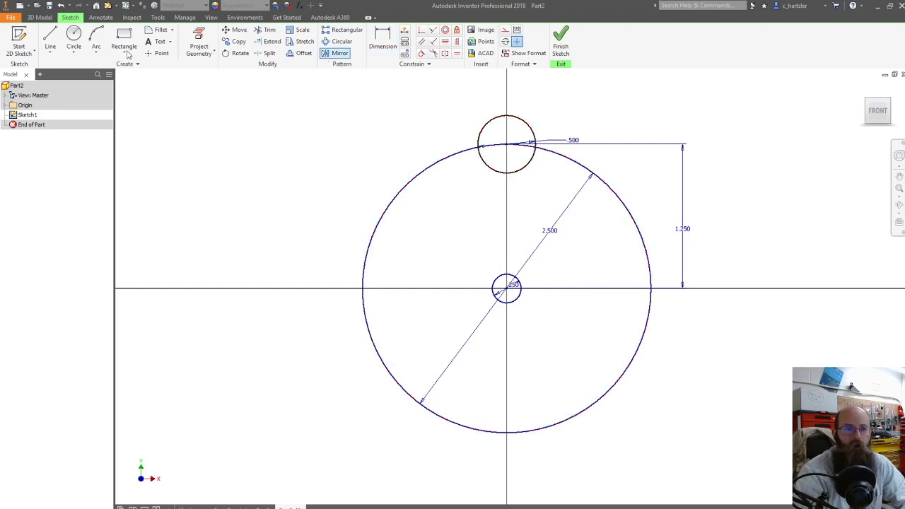
{"action": "left_click", "coordinate": [50, 39]}
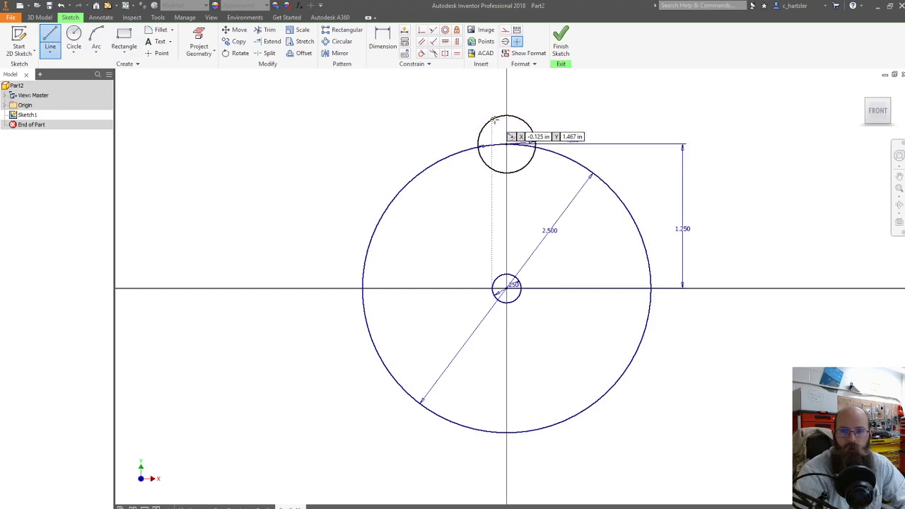
Step: Draw left and right lines joining the 0.5 in circle to the 2.5 in circle
{"action": "left_click", "coordinate": [515, 145]}
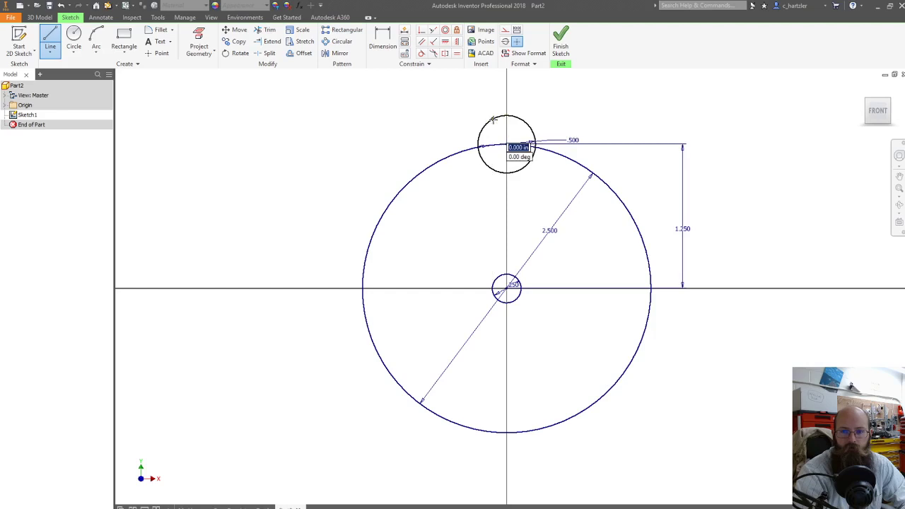
{"action": "left_click_drag", "start_coordinate": [442, 125], "coordinate": [431, 167]}
{"action": "left_click", "coordinate": [492, 119]}
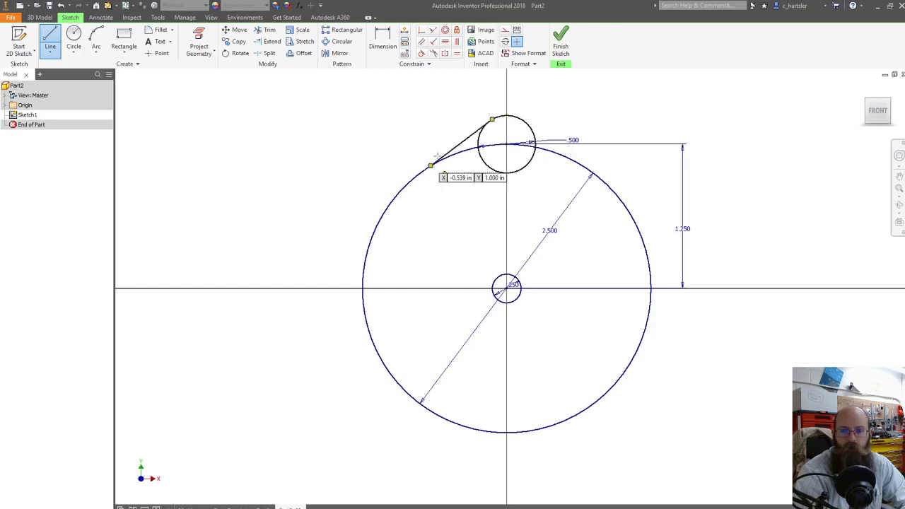
{"action": "left_click", "coordinate": [431, 165]}
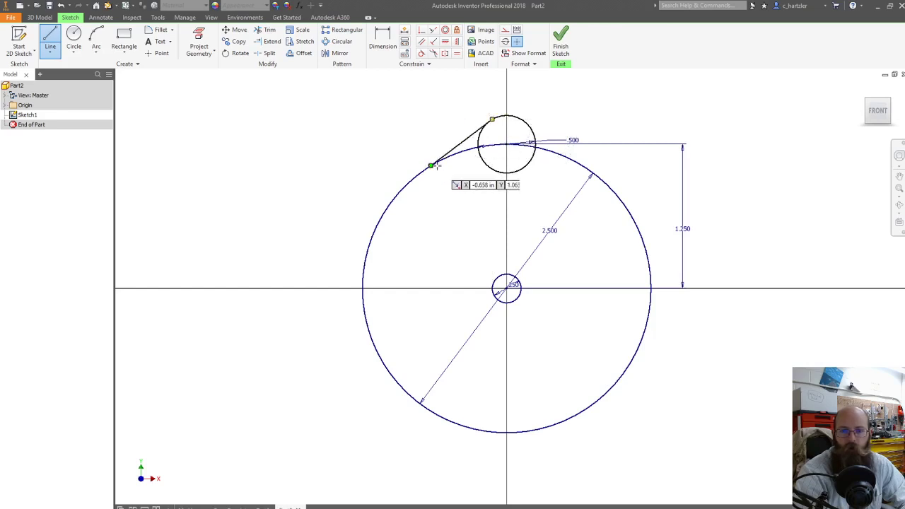
{"action": "left_click", "coordinate": [532, 128]}
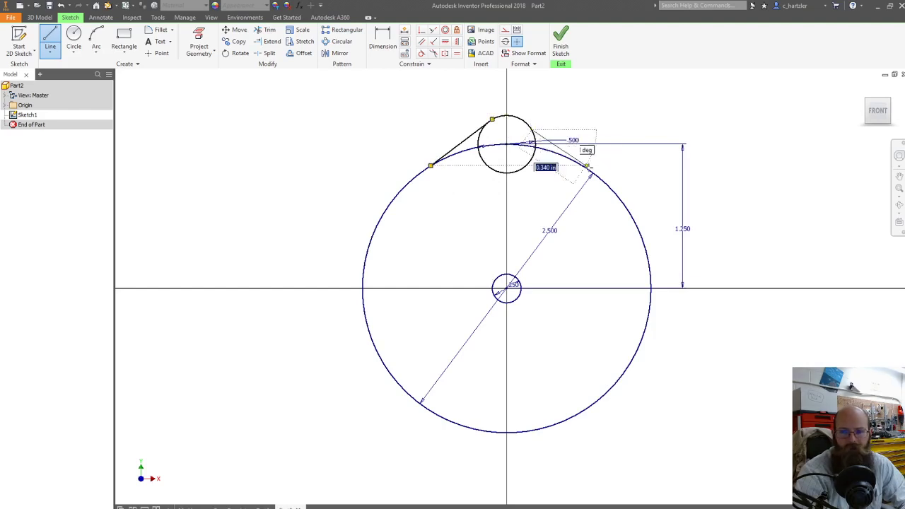
{"action": "left_click", "coordinate": [587, 168]}
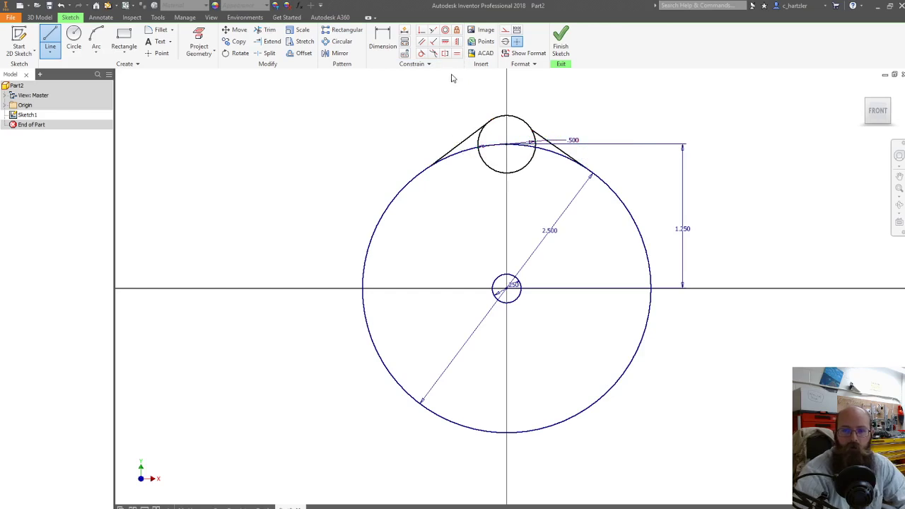
Step: Apply an Equal constraint to the left and right connecting lines
{"action": "key", "text": "Escape"}
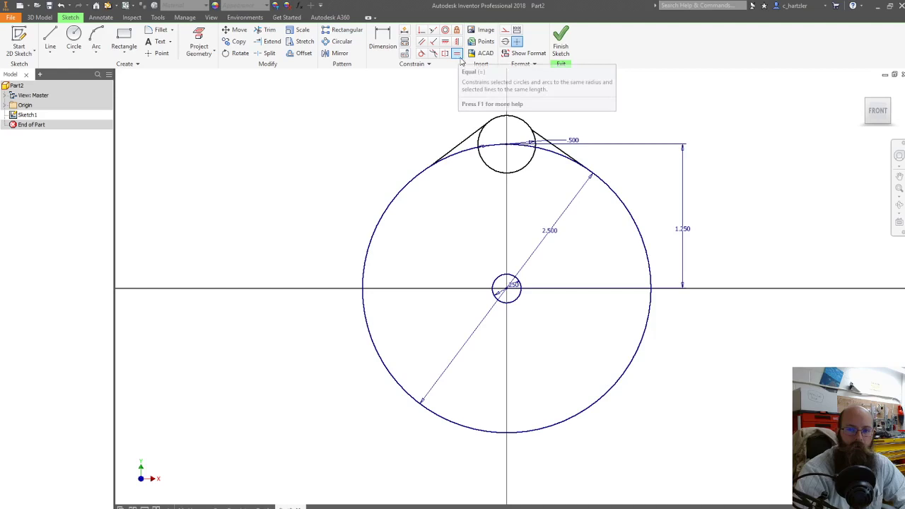
{"action": "left_click", "coordinate": [458, 56]}
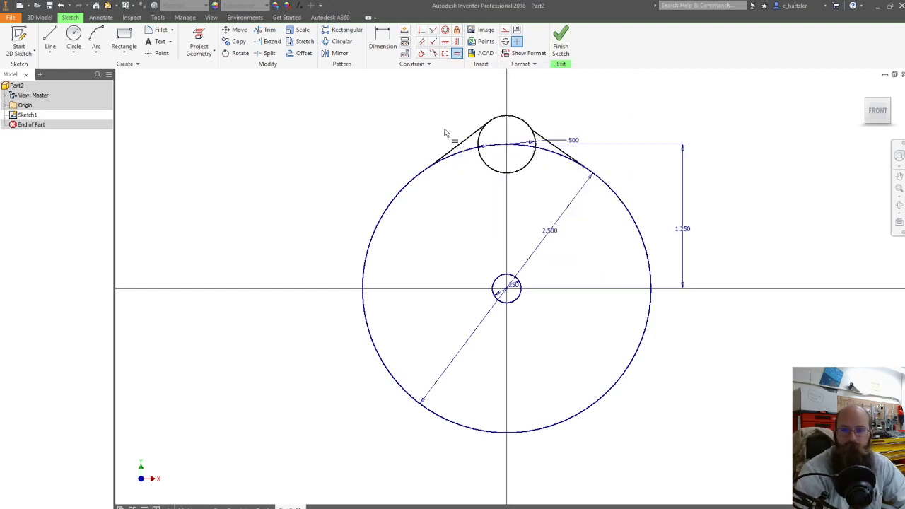
{"action": "left_click", "coordinate": [465, 143]}
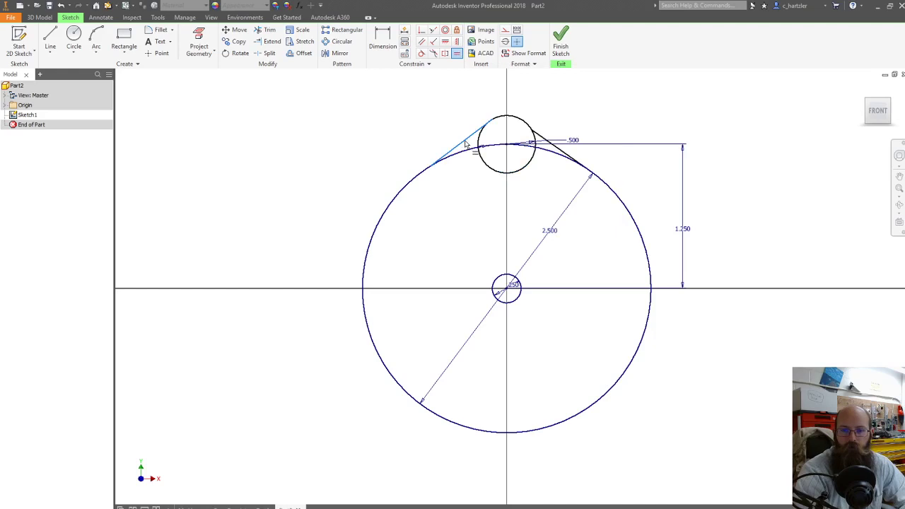
{"action": "left_click", "coordinate": [540, 138]}
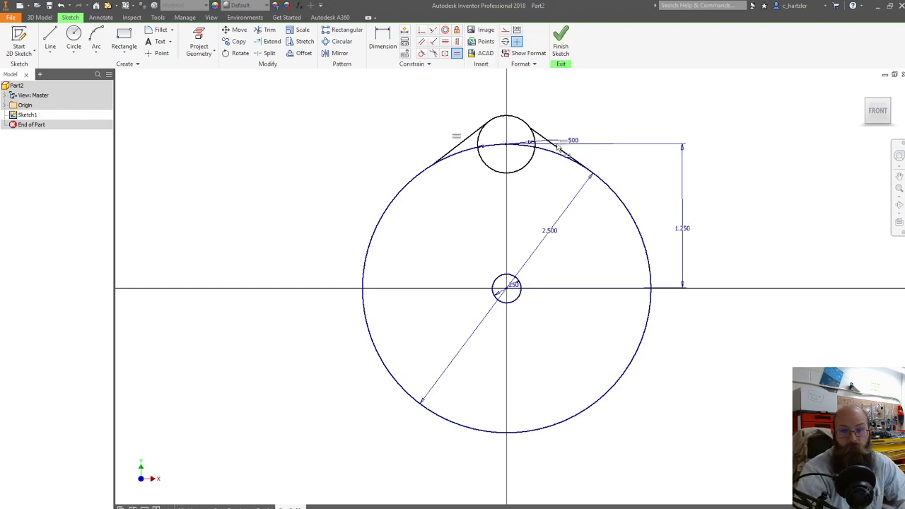
{"action": "left_click", "coordinate": [438, 45]}
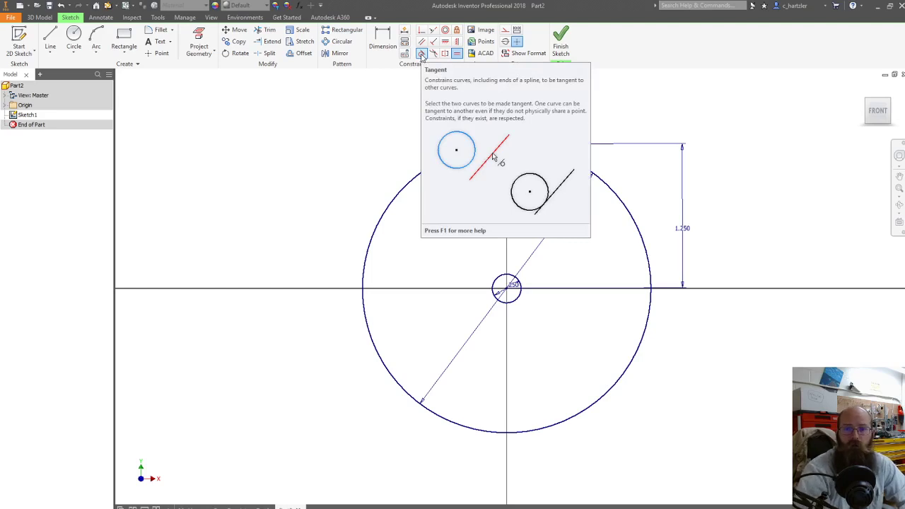
Step: Make both connecting lines tangent to the circles, cancelling the over-constraining last tangency
{"action": "left_click", "coordinate": [422, 55]}
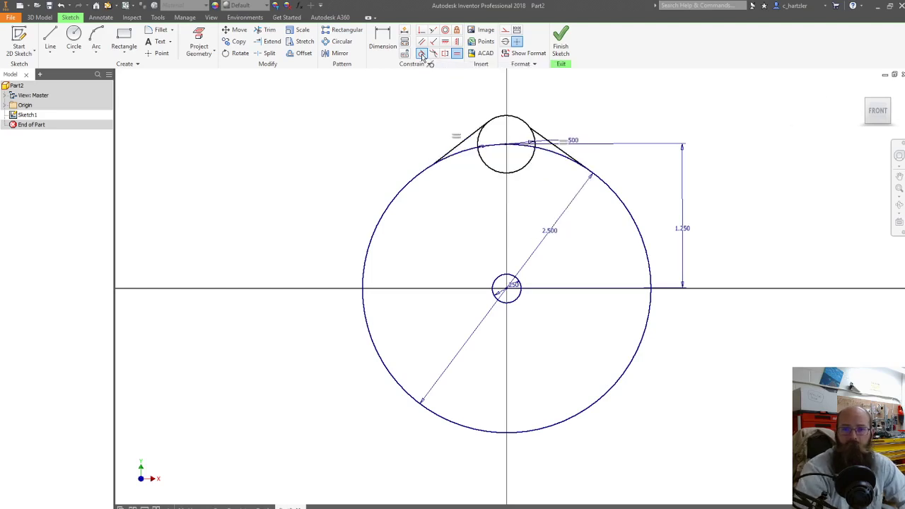
{"action": "left_click", "coordinate": [469, 140]}
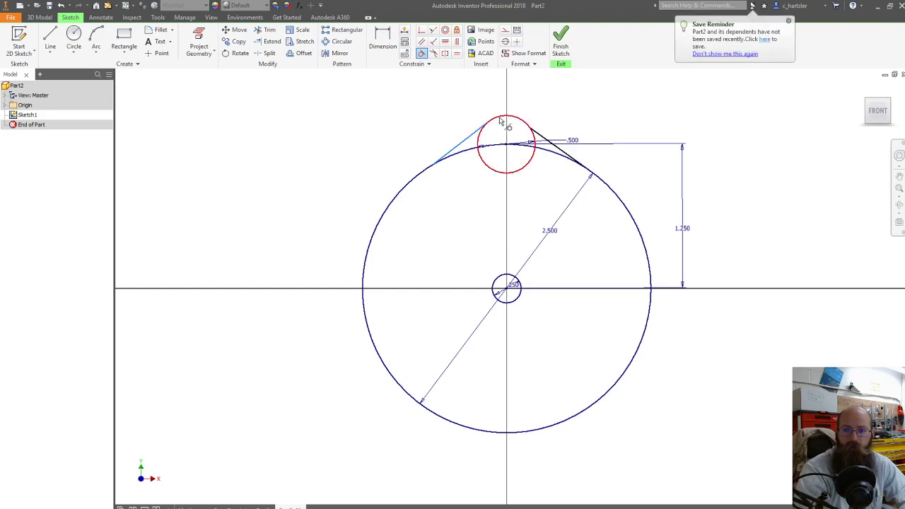
{"action": "left_click", "coordinate": [500, 122]}
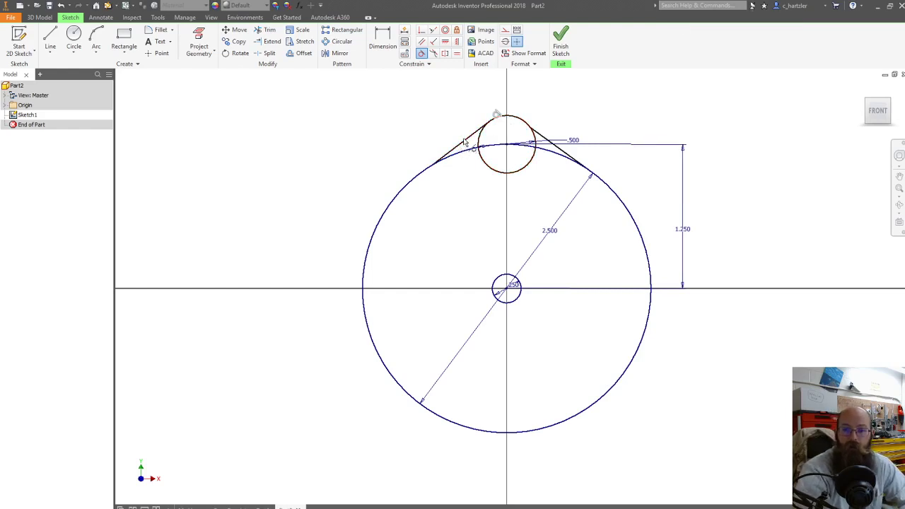
{"action": "left_click", "coordinate": [448, 159]}
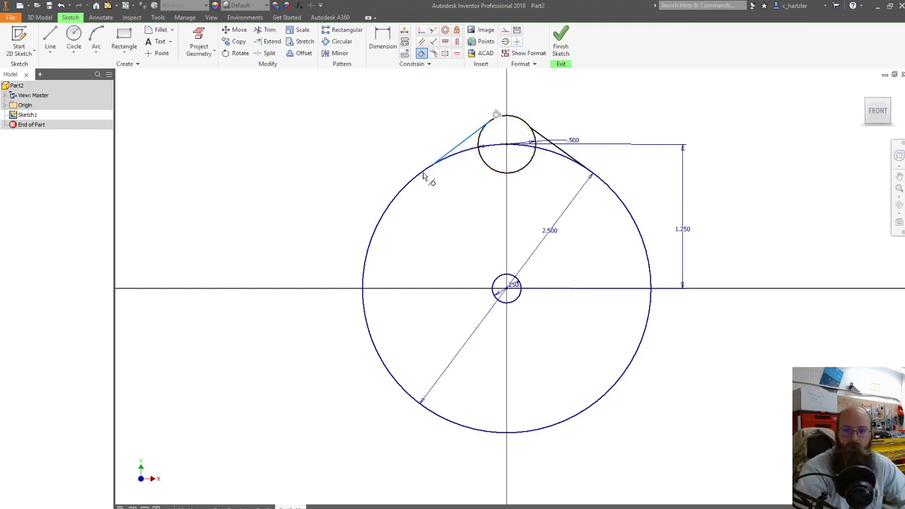
{"action": "left_click", "coordinate": [422, 178]}
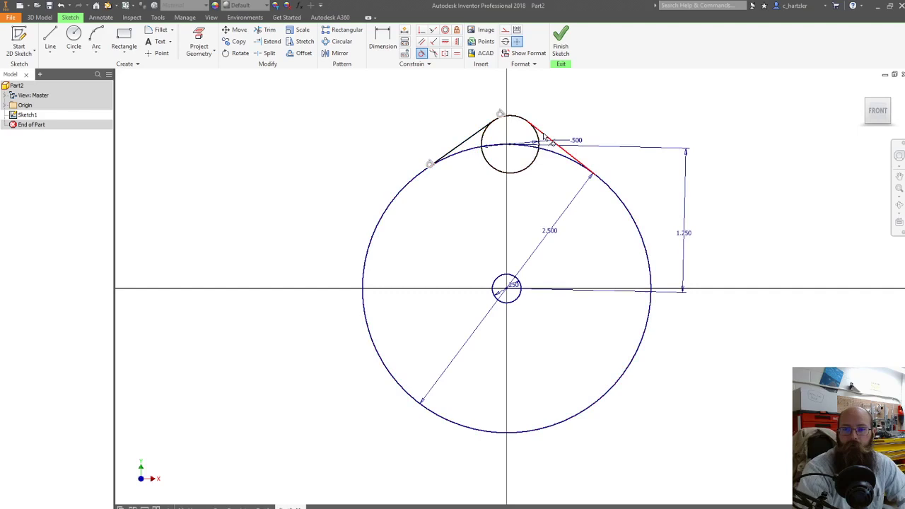
{"action": "left_click", "coordinate": [544, 138]}
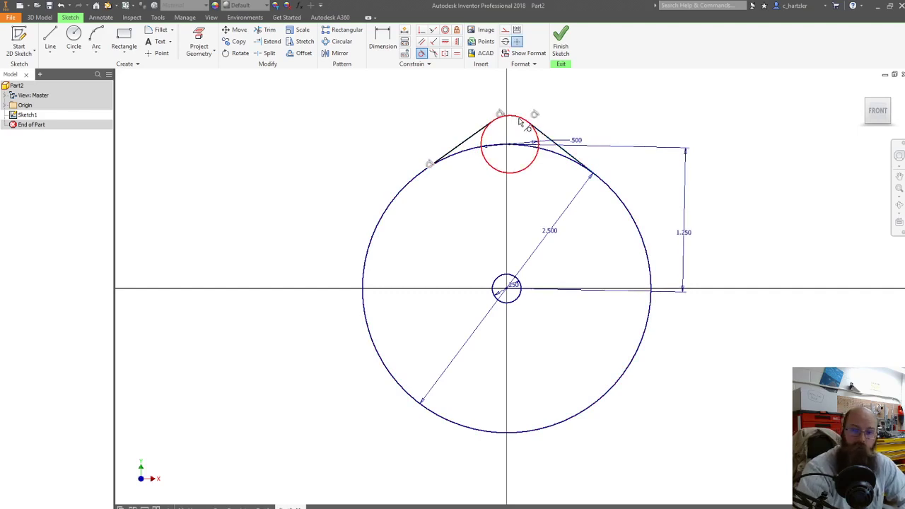
{"action": "left_click", "coordinate": [521, 122]}
{"action": "left_click", "coordinate": [565, 151]}
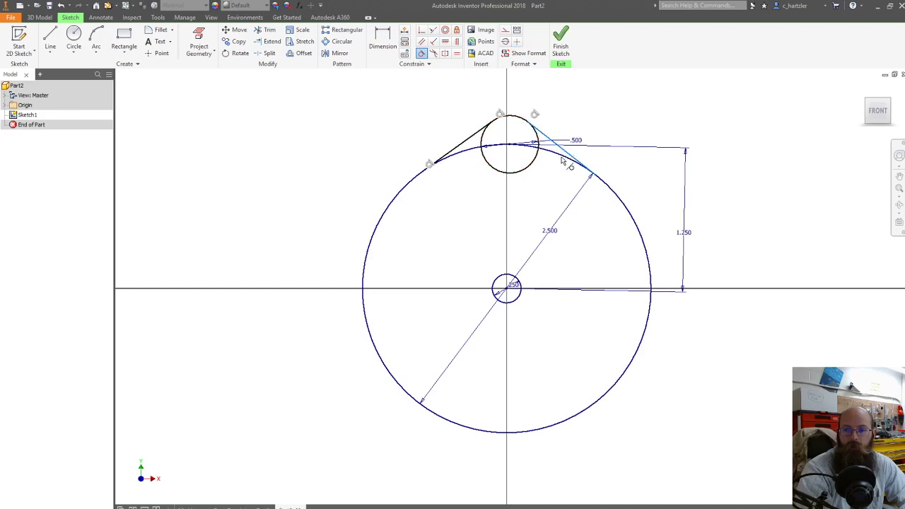
{"action": "left_click", "coordinate": [562, 160]}
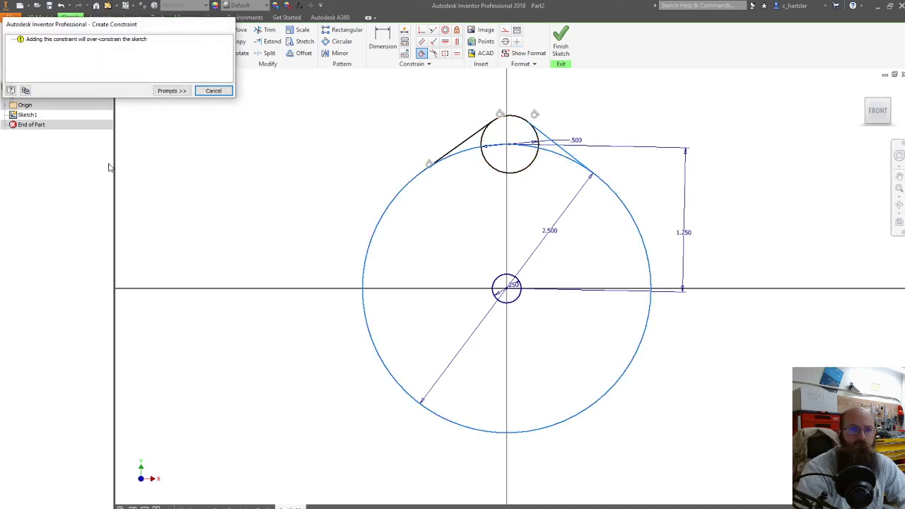
{"action": "left_click", "coordinate": [215, 93]}
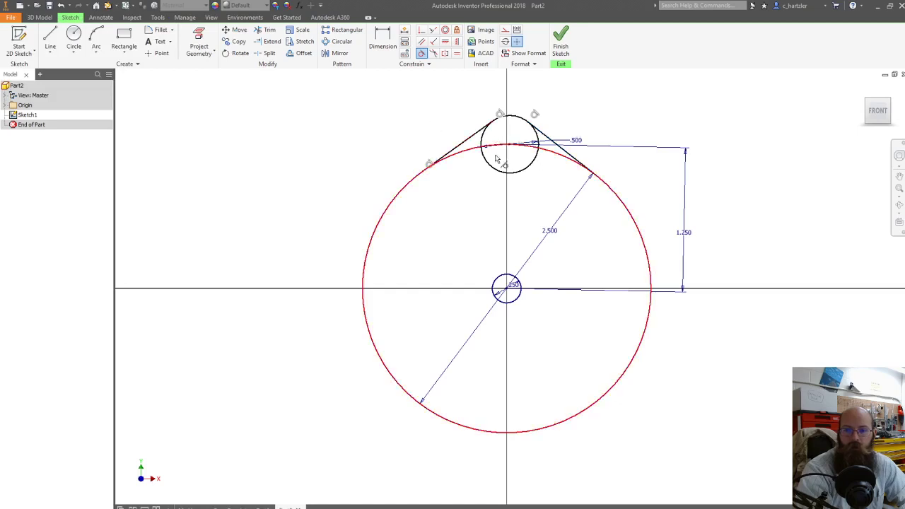
{"action": "scroll", "coordinate": [509, 151], "scroll_direction": "up", "scroll_amount": 8}
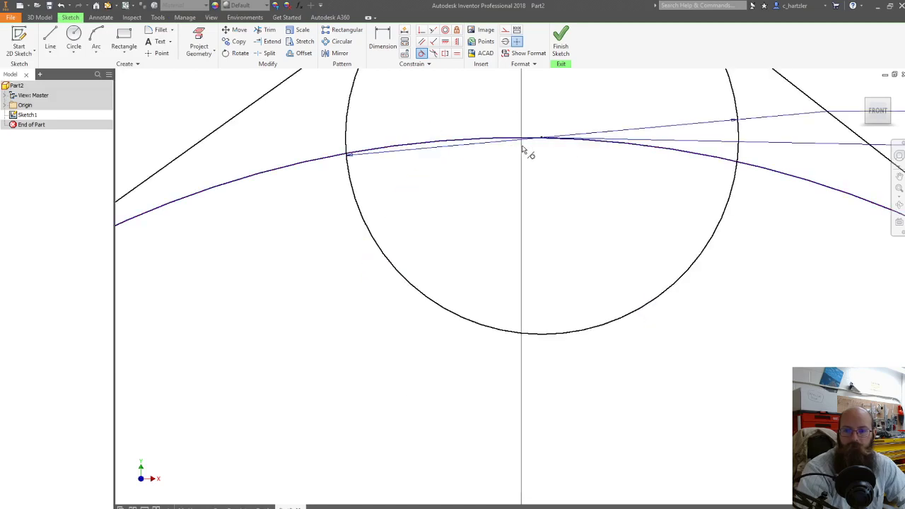
{"action": "scroll", "coordinate": [521, 145], "scroll_direction": "down", "scroll_amount": 8}
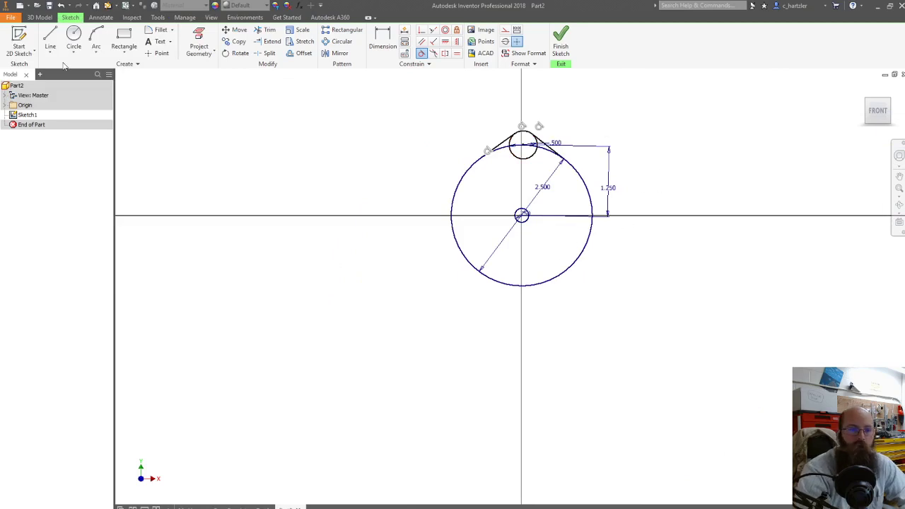
{"action": "left_click", "coordinate": [40, 17]}
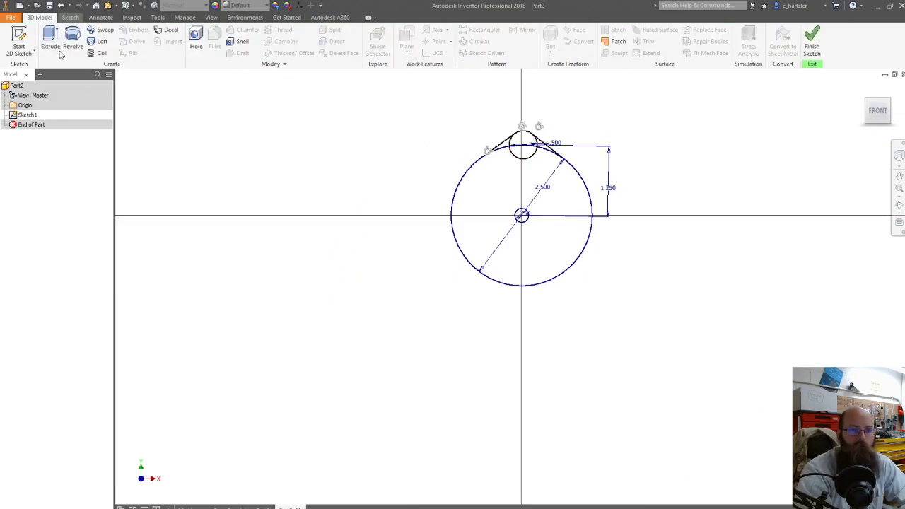
{"action": "left_click", "coordinate": [59, 49]}
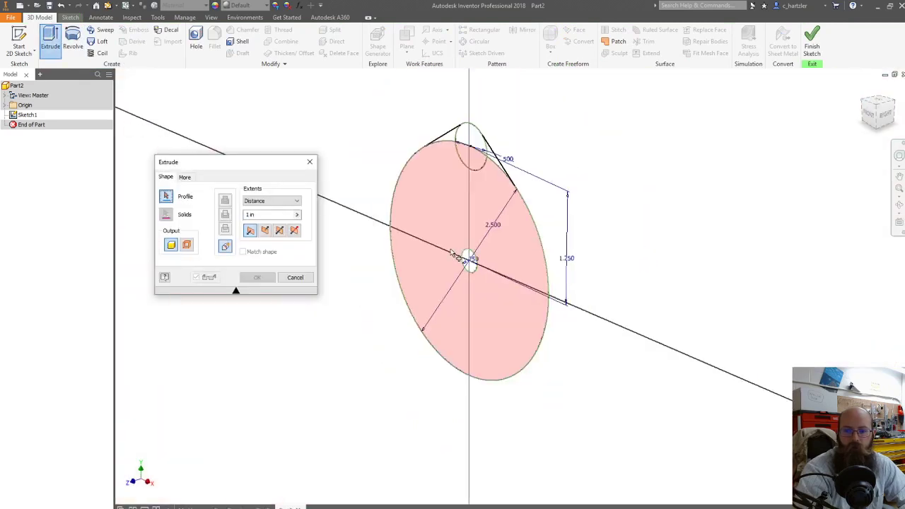
{"action": "left_click", "coordinate": [479, 147]}
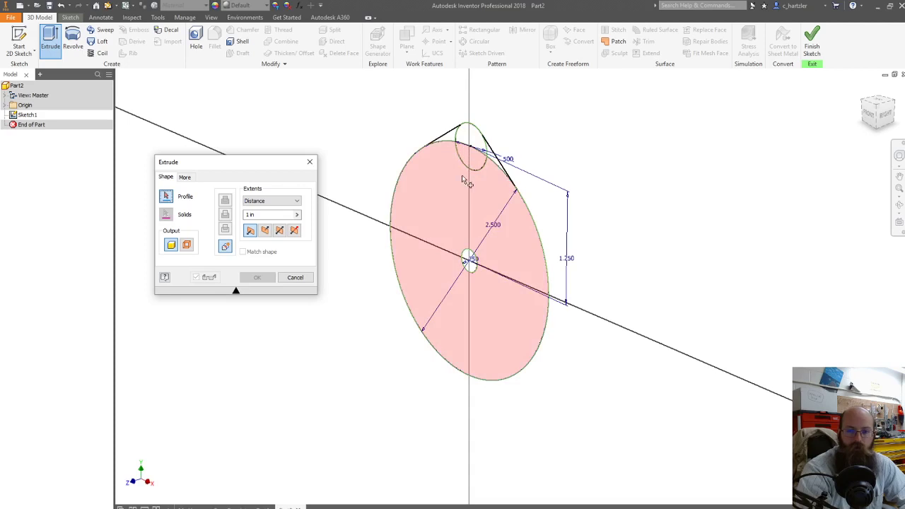
{"action": "left_click", "coordinate": [308, 162]}
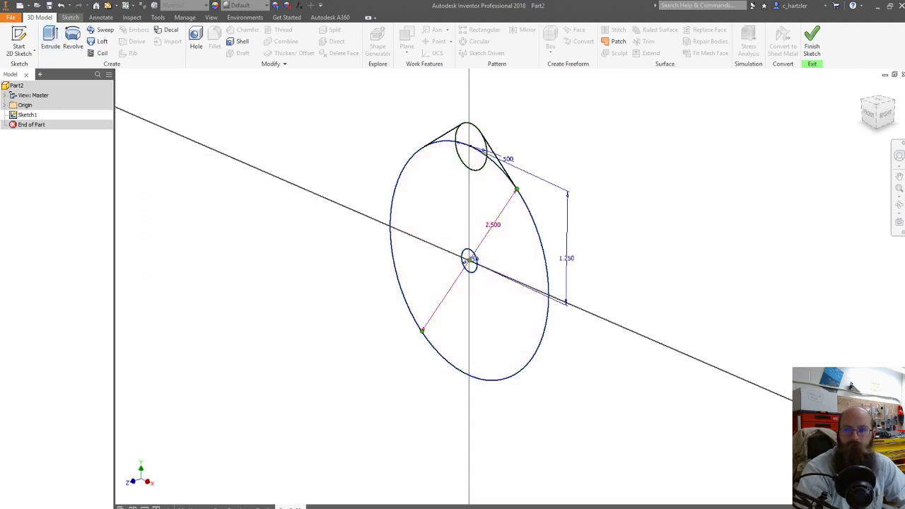
Step: Trim away the inner arc pieces of the small circle between the two lines
{"action": "left_click", "coordinate": [70, 17]}
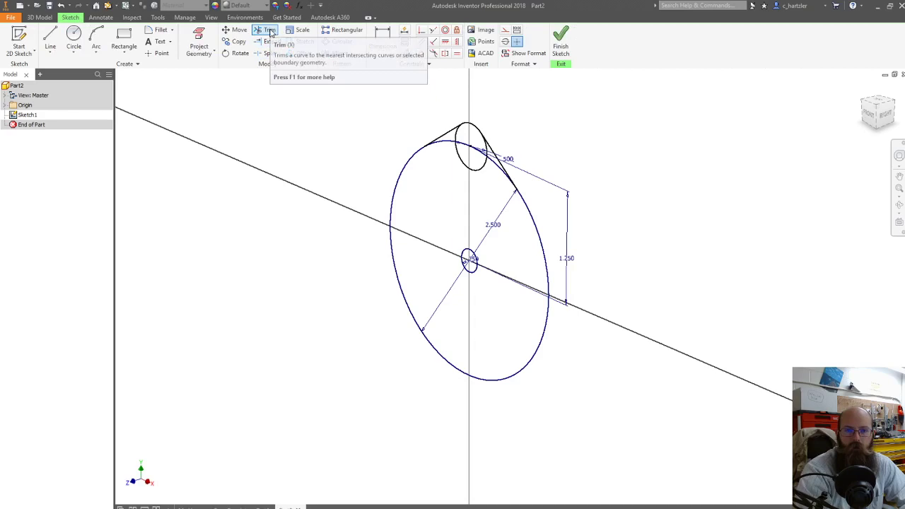
{"action": "left_click", "coordinate": [269, 31]}
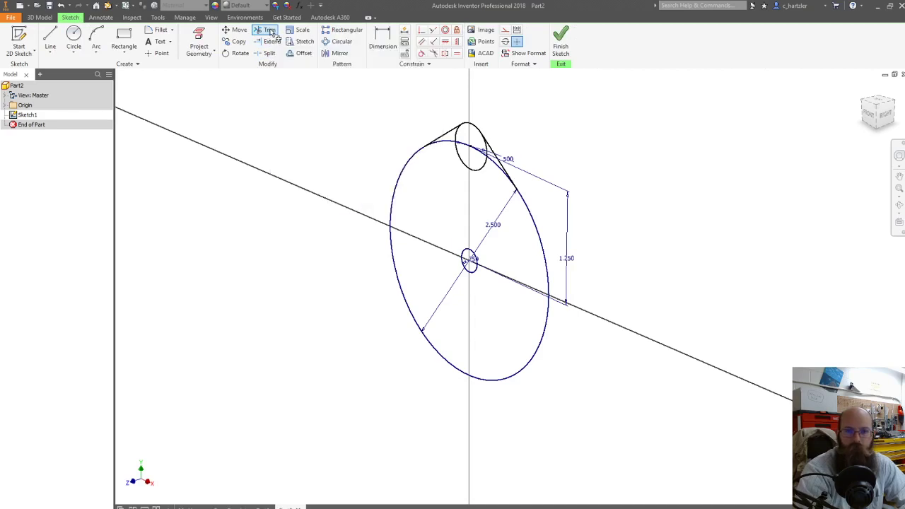
{"action": "left_click", "coordinate": [475, 172]}
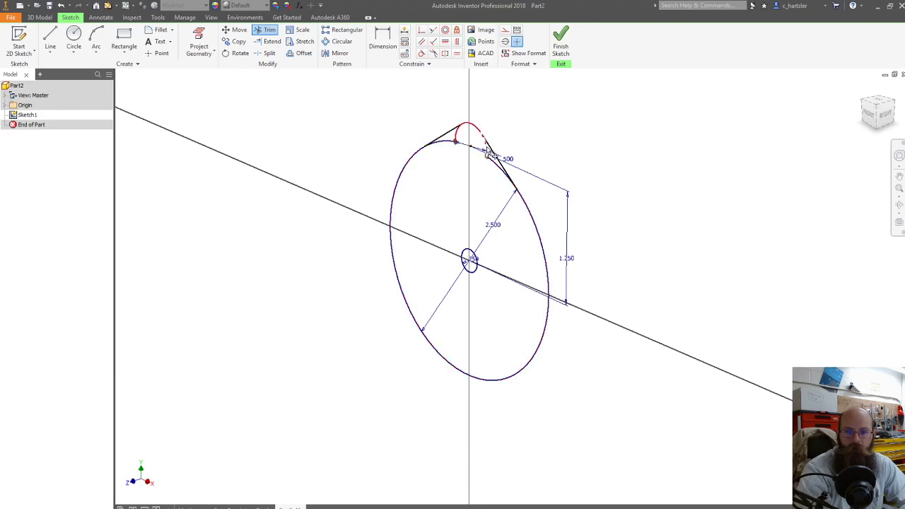
{"action": "left_click", "coordinate": [486, 152]}
{"action": "left_click", "coordinate": [461, 143]}
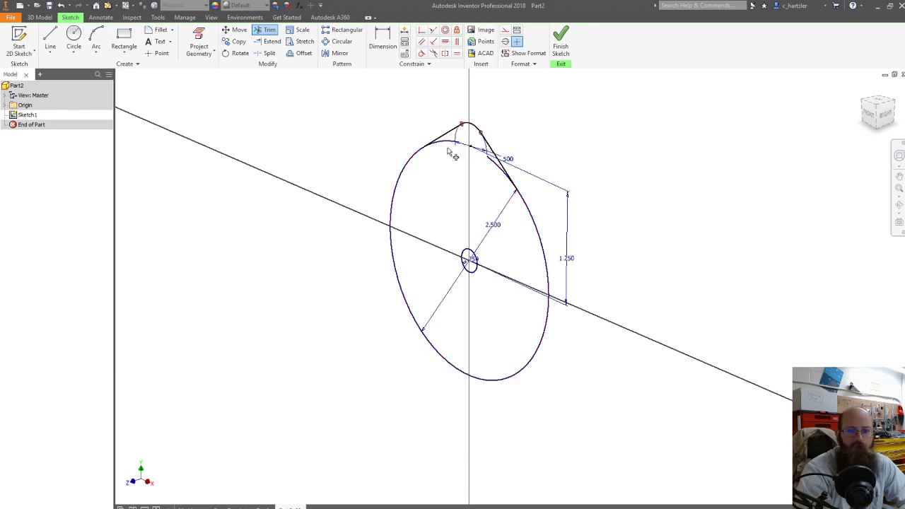
{"action": "left_click", "coordinate": [486, 150]}
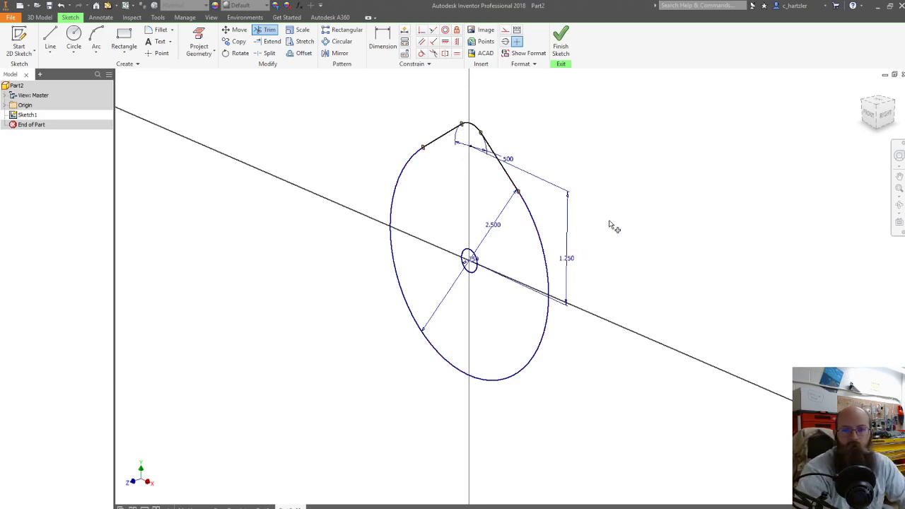
Step: Extrude the pear-shaped profile 0.25 in into a solid cam with its centre hole
{"action": "key", "text": "e"}
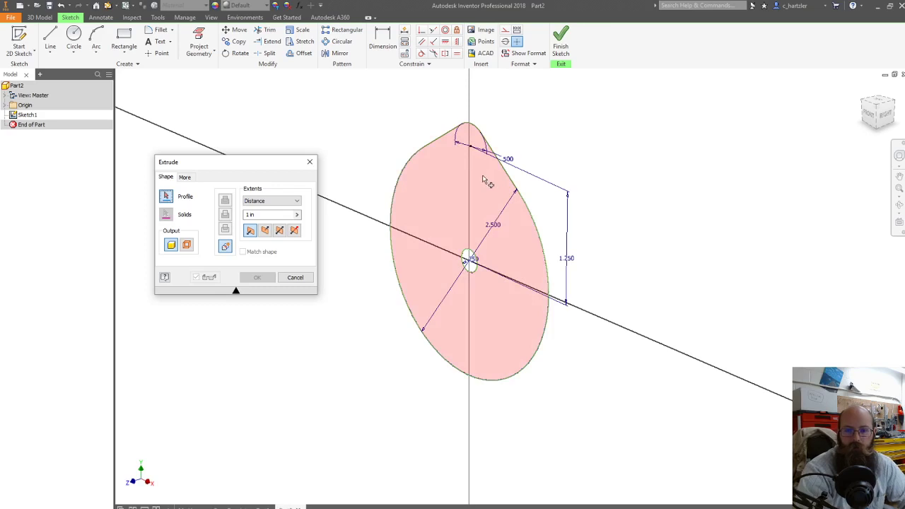
{"action": "left_click", "coordinate": [465, 169]}
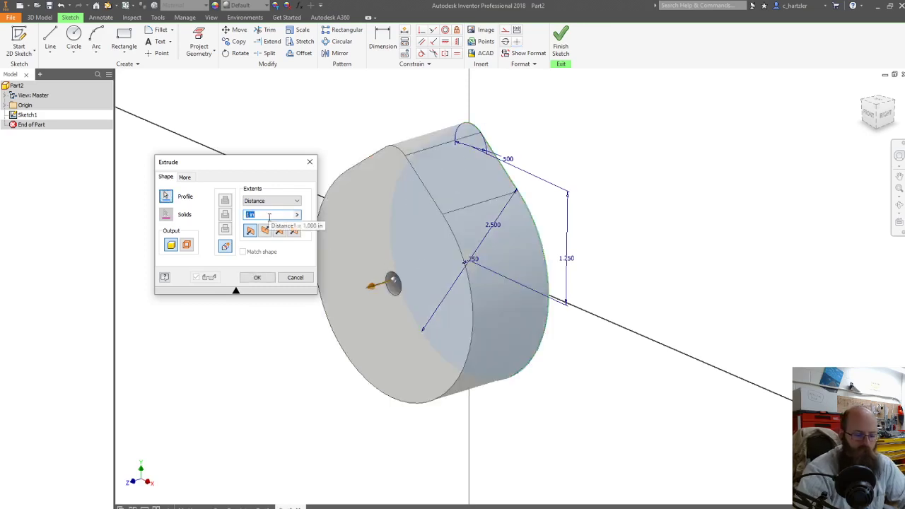
{"action": "type", "text": "0.25"}
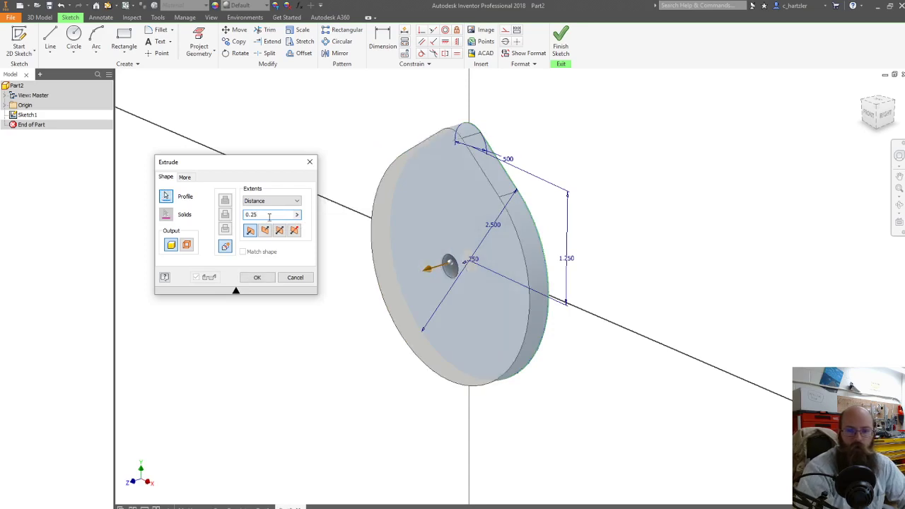
{"action": "left_click", "coordinate": [259, 277]}
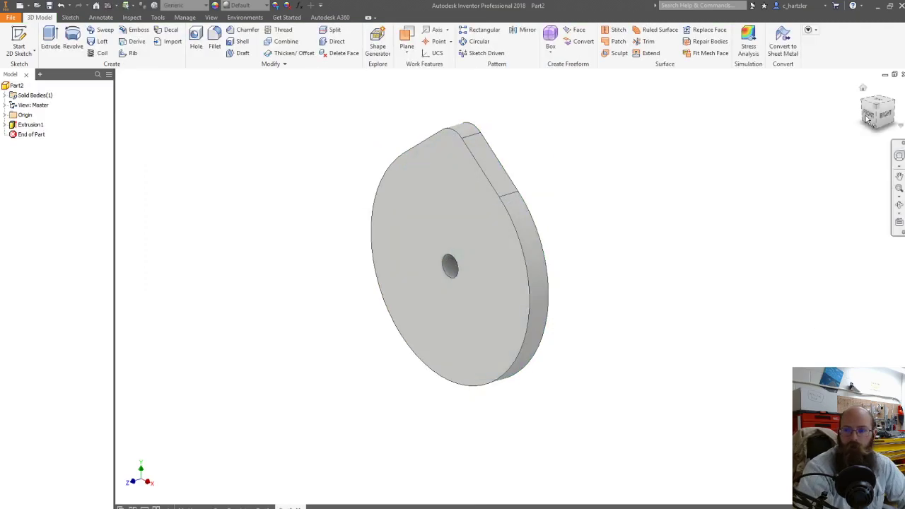